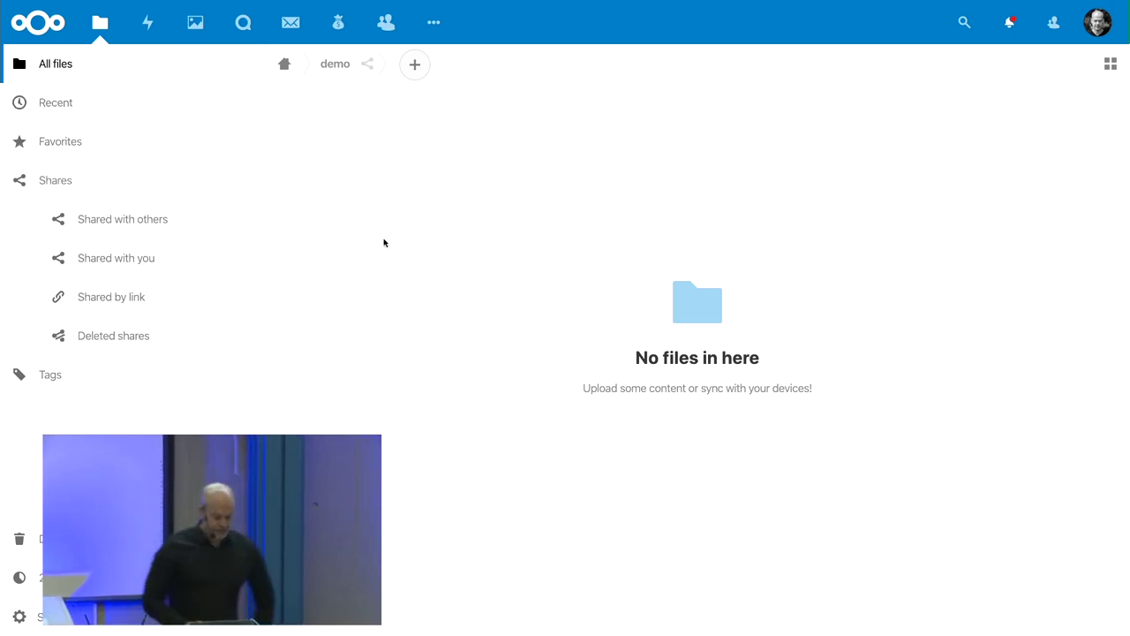
Step: Create a new text document named 'test file.md' in the demo folder and open it
click(415, 66)
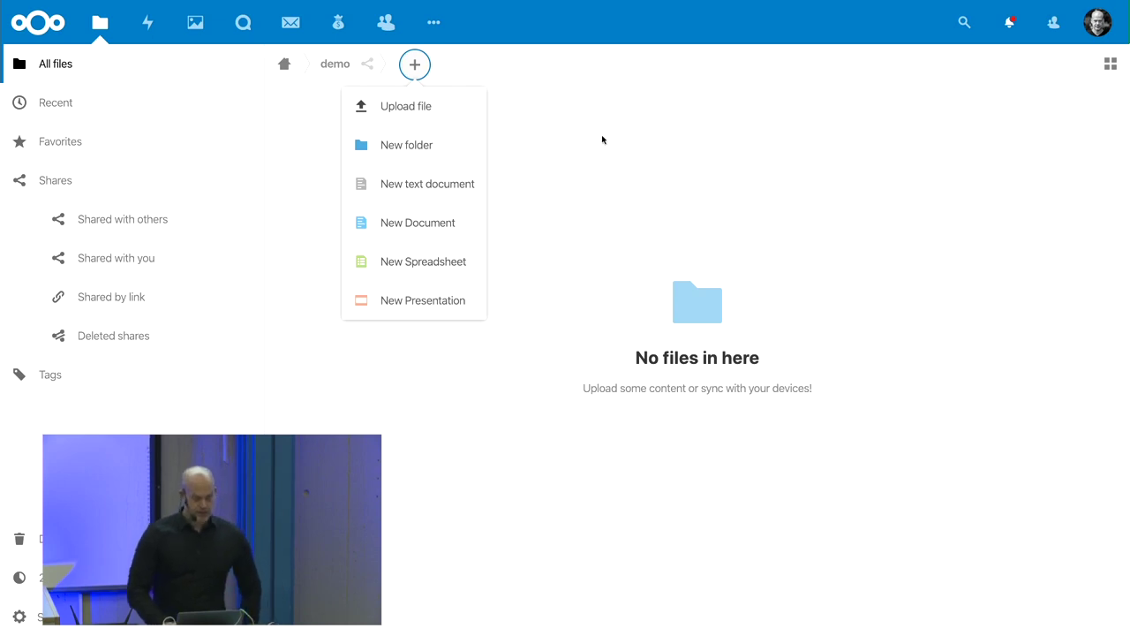
click(404, 184)
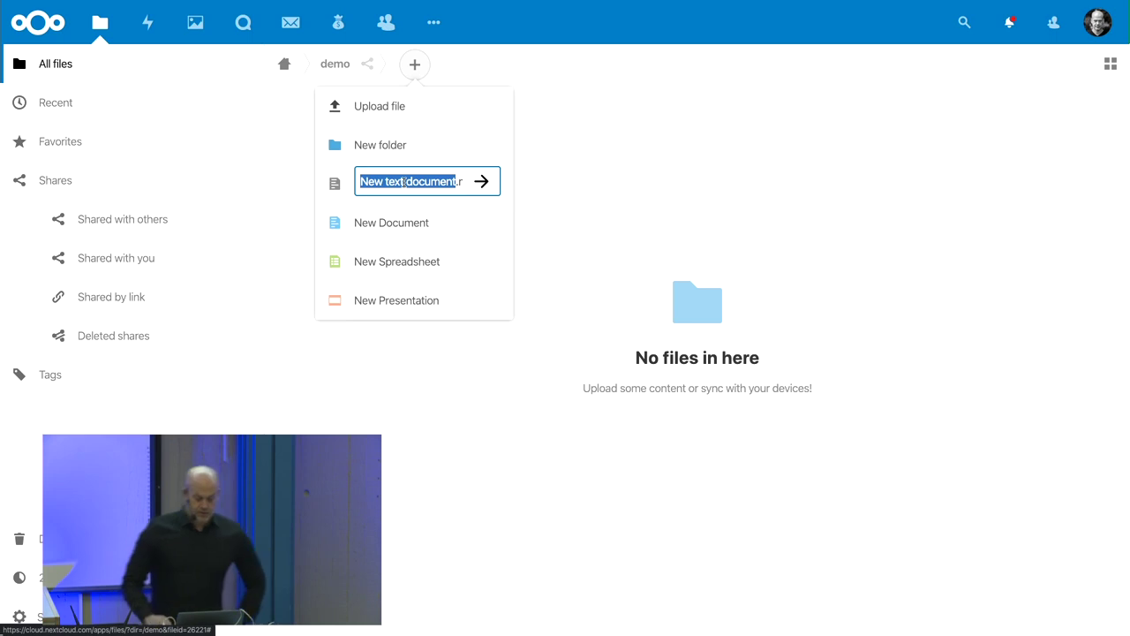
text(test file)
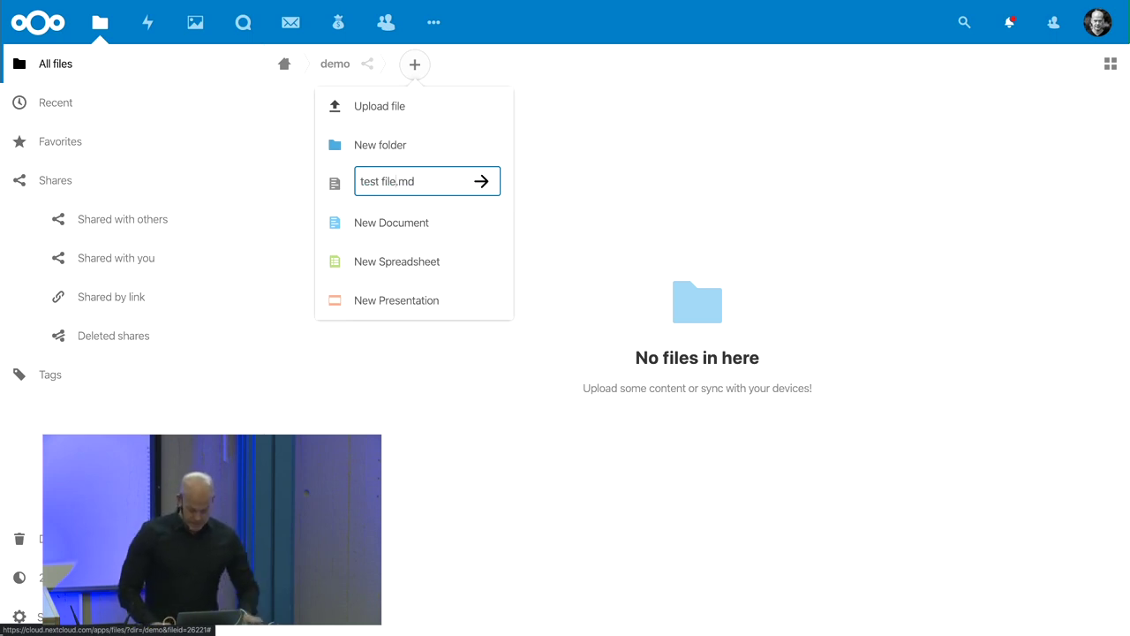
key(Return)
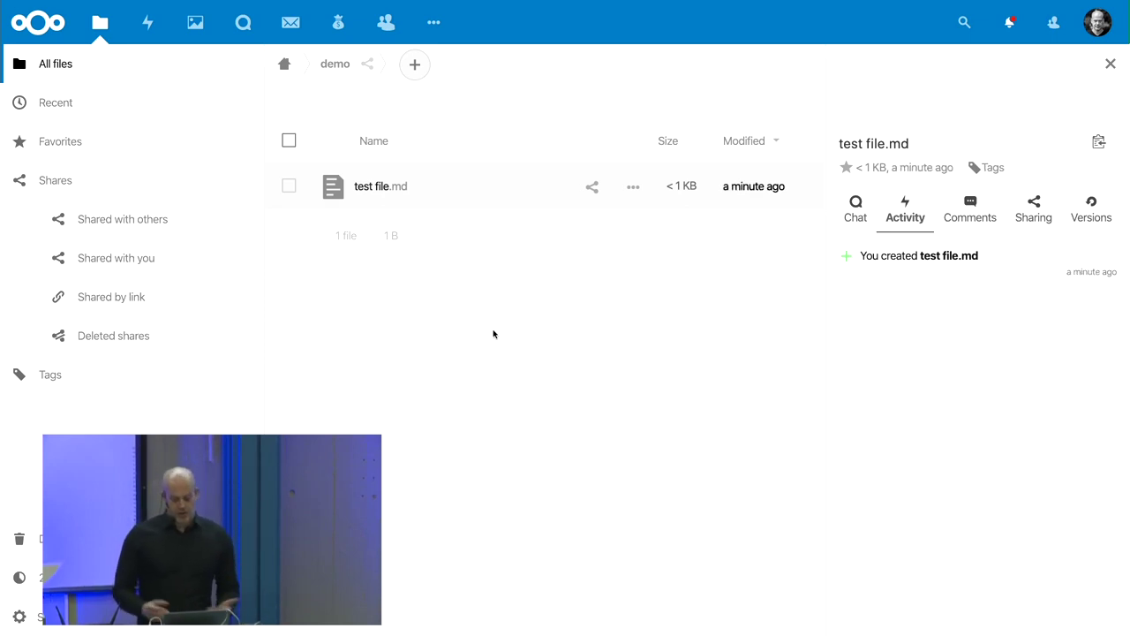
Step: Reopen test file.md with its details sidebar, check its Versions, then return to Activity
click(378, 187)
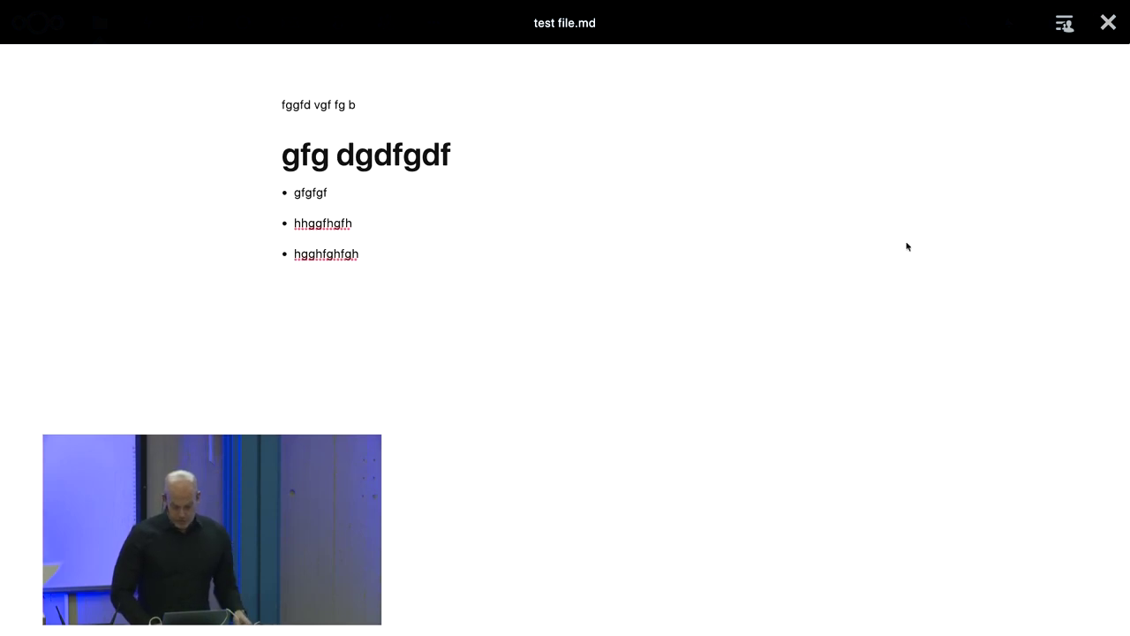
click(1064, 24)
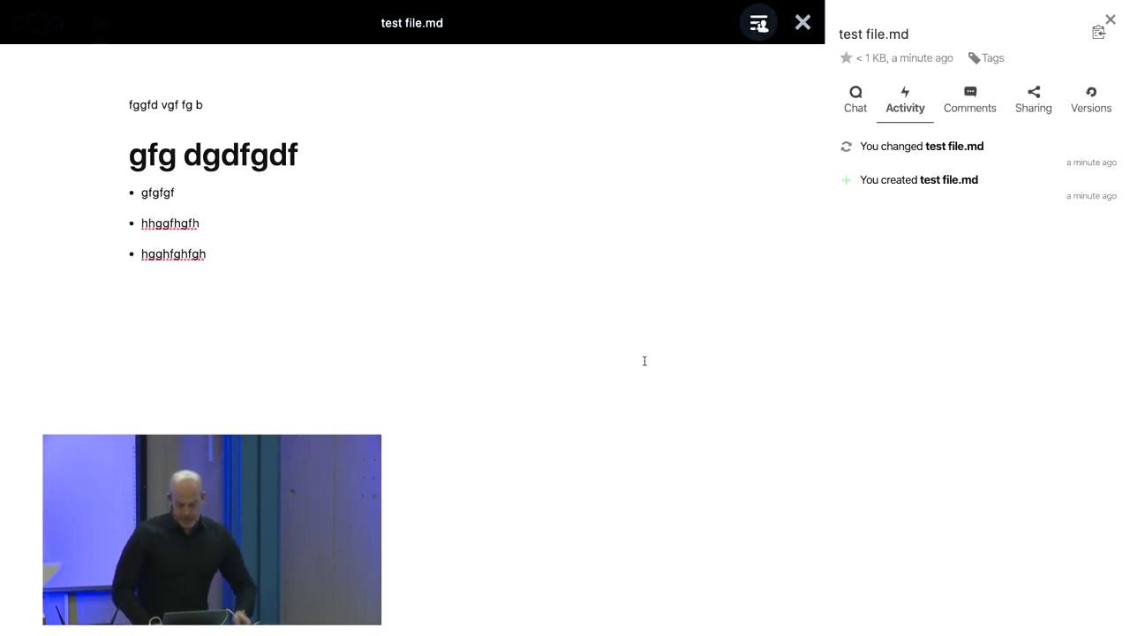
click(1088, 101)
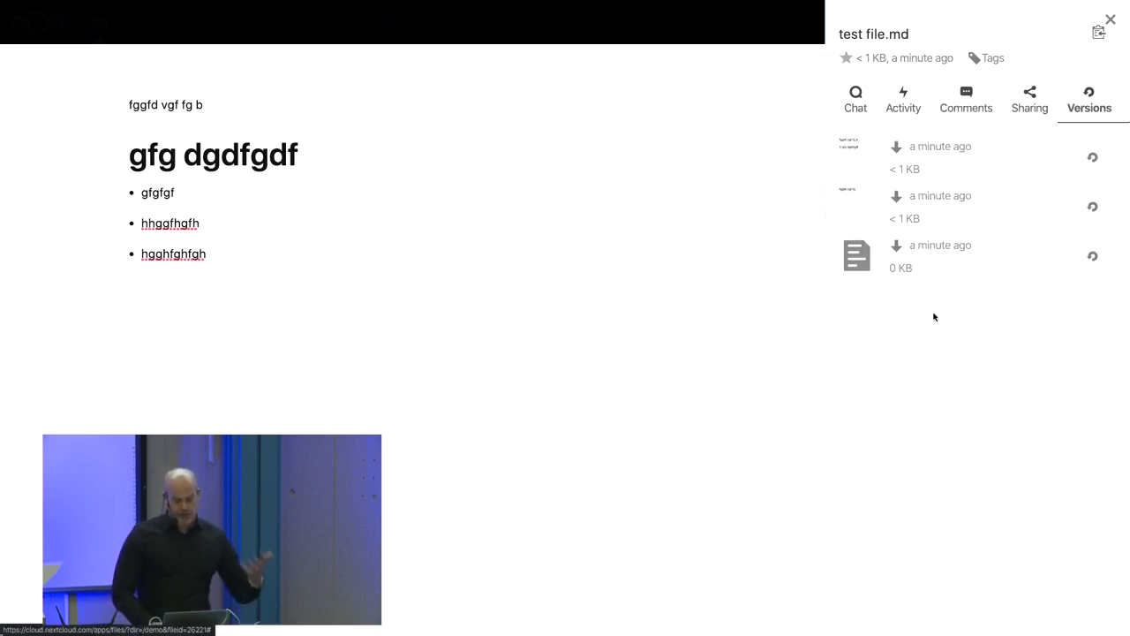
click(904, 104)
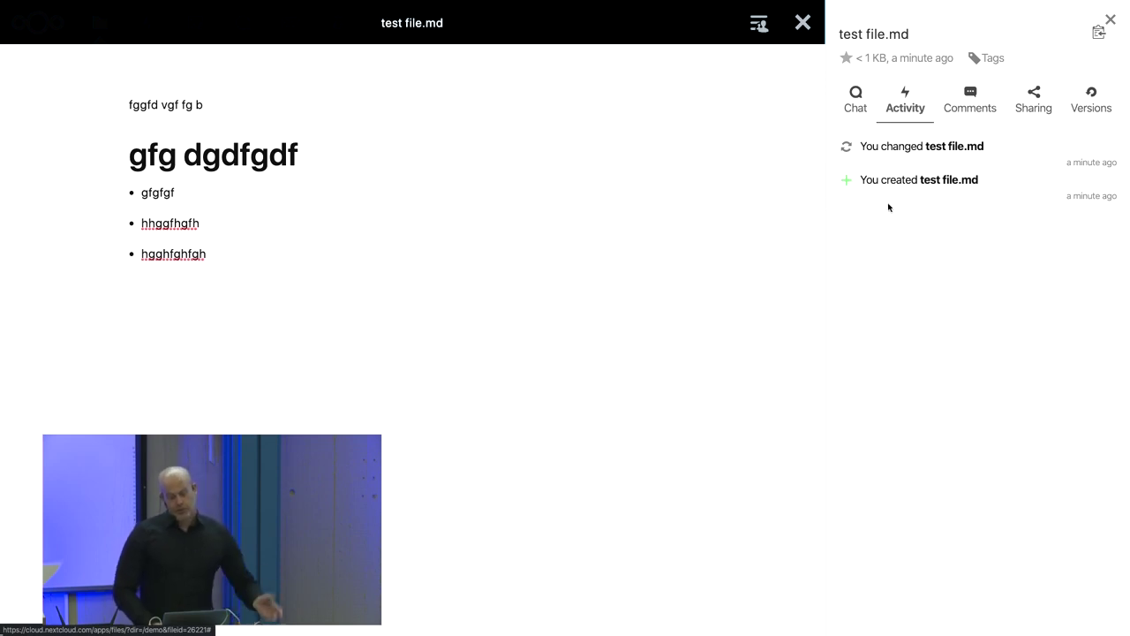
Step: Share test file.md with the collaborator picked from user suggestions, then review its share options
click(1038, 99)
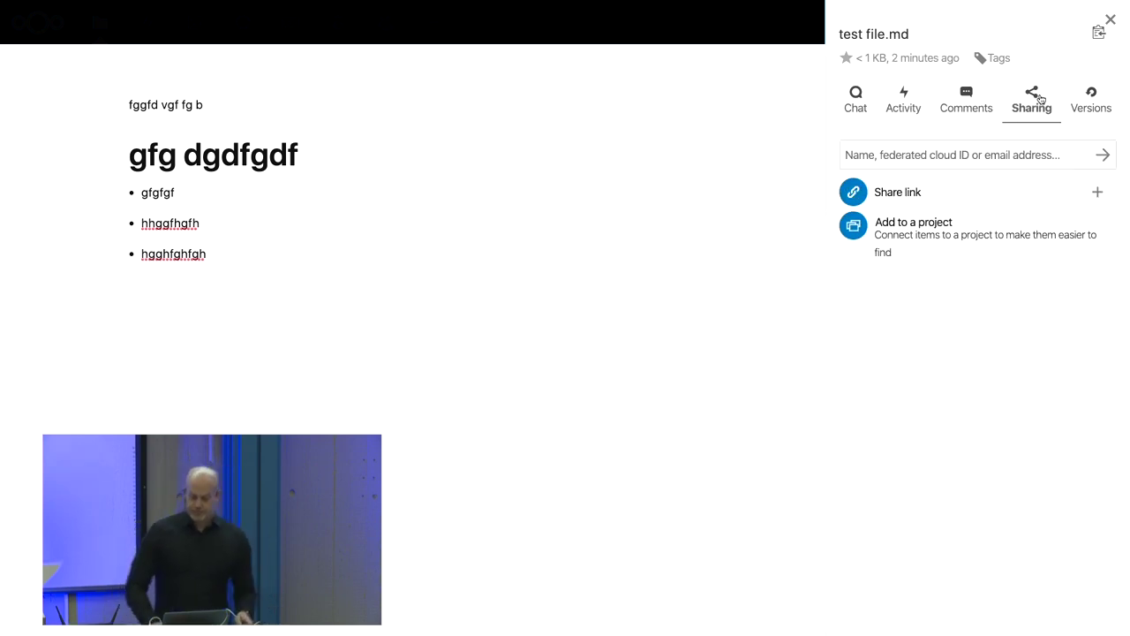
click(933, 157)
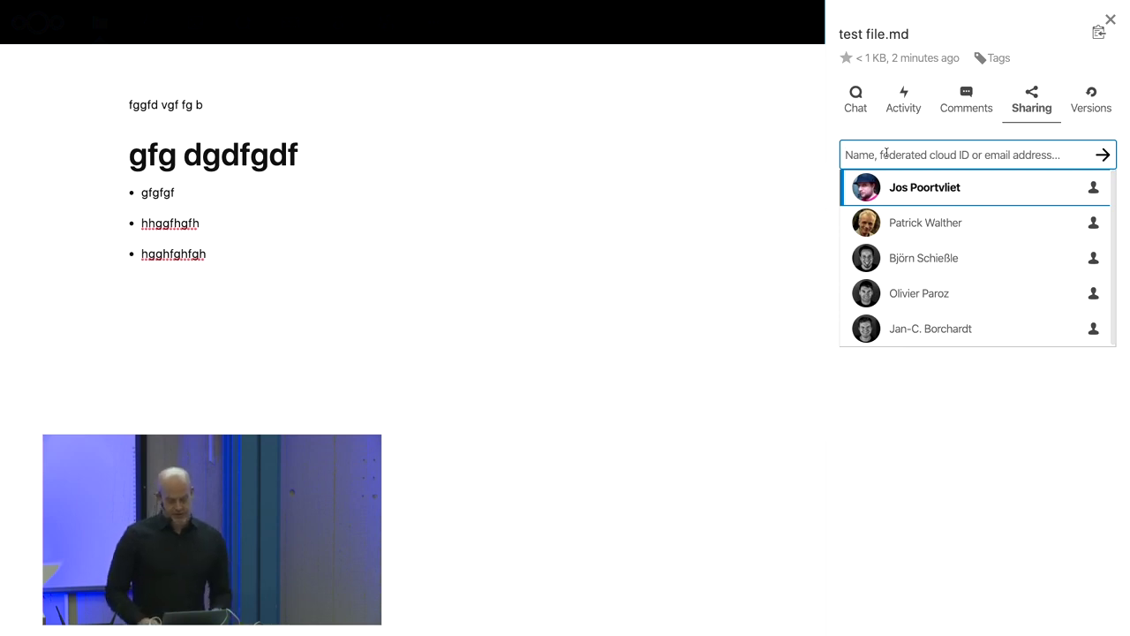
text(jul)
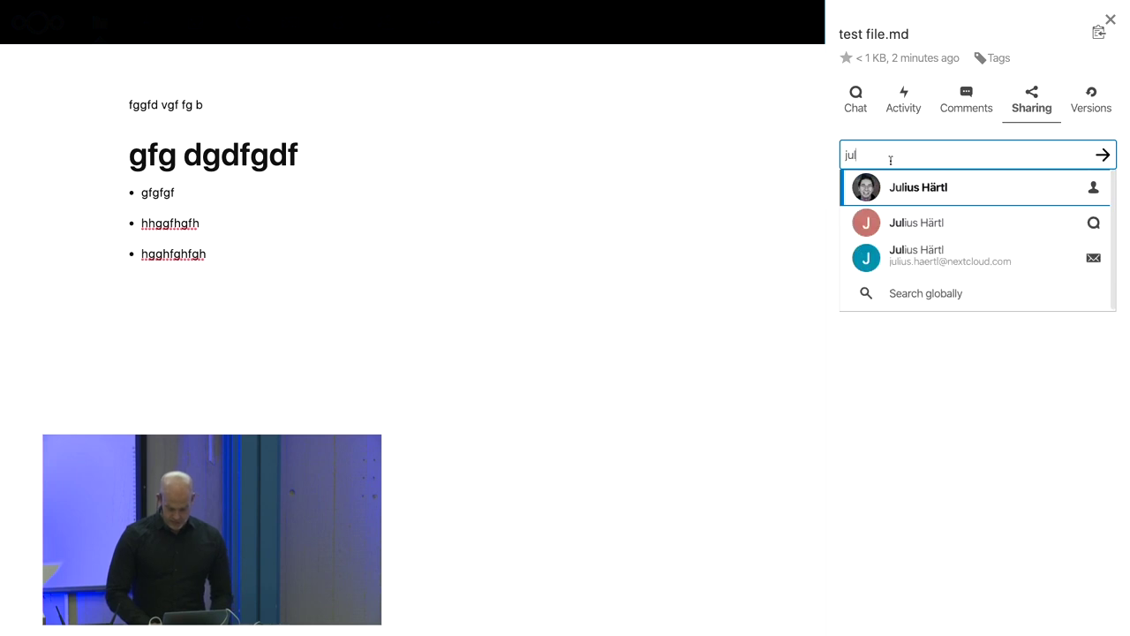
click(917, 196)
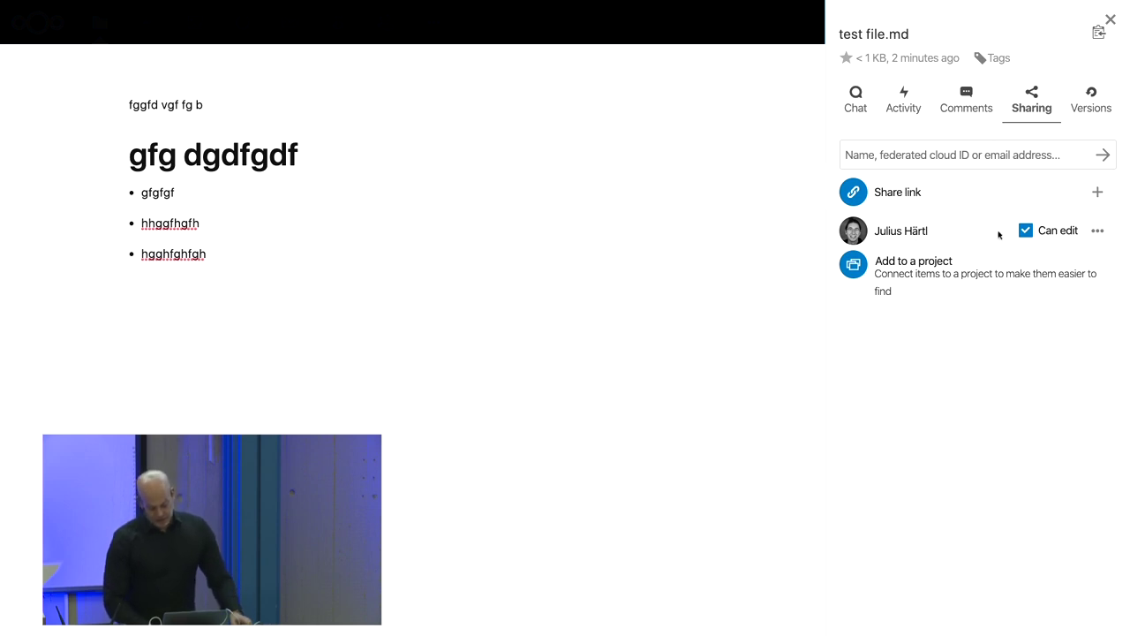
click(1098, 230)
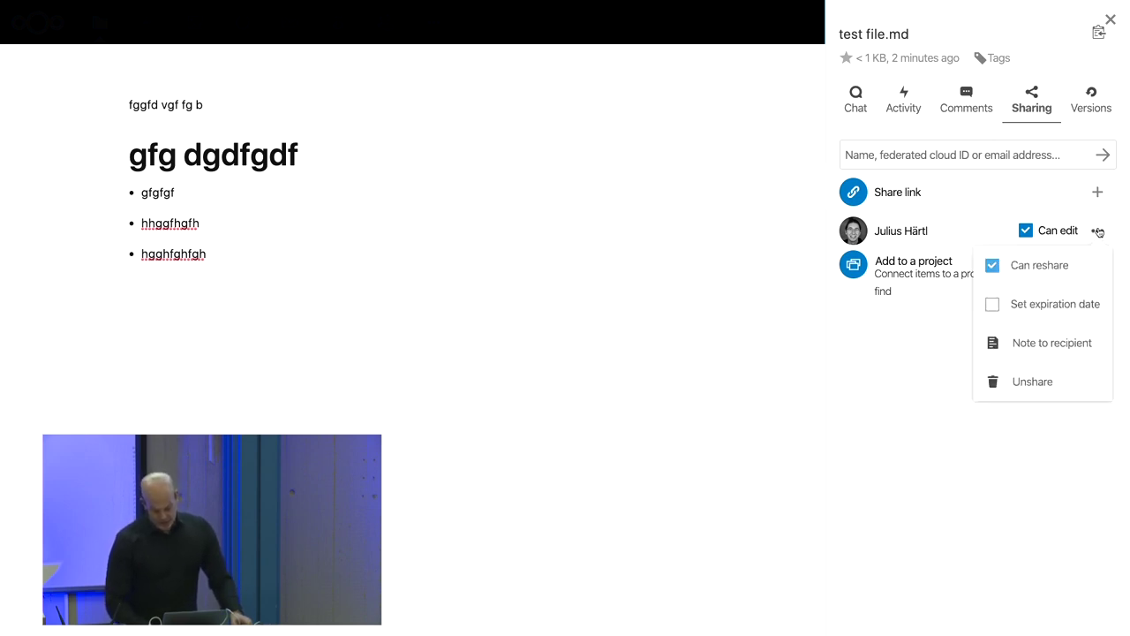
click(903, 378)
text(hello)
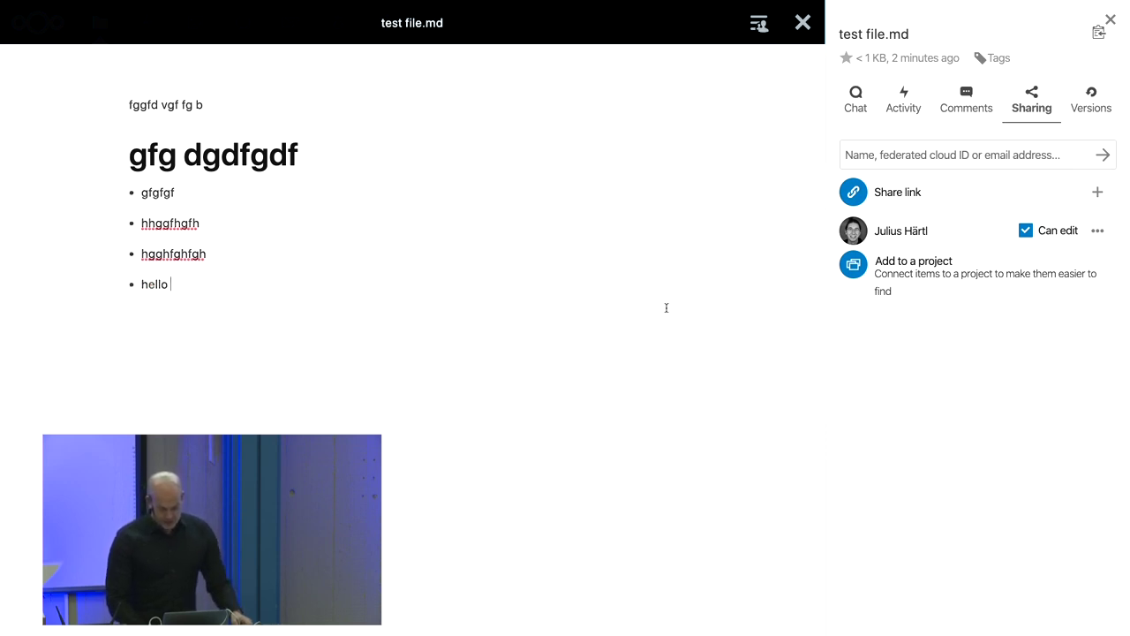
Step: Extend the bullet to 'hello there out of the audience' and add the text 'hfgh hhfg'
text(there)
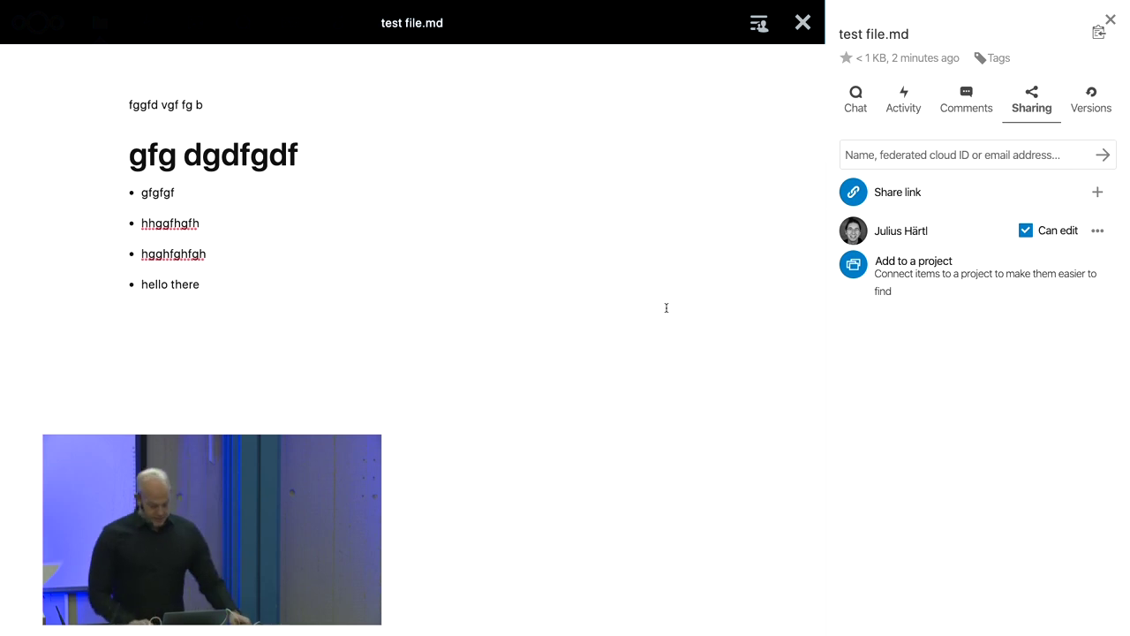
text( out of the aud)
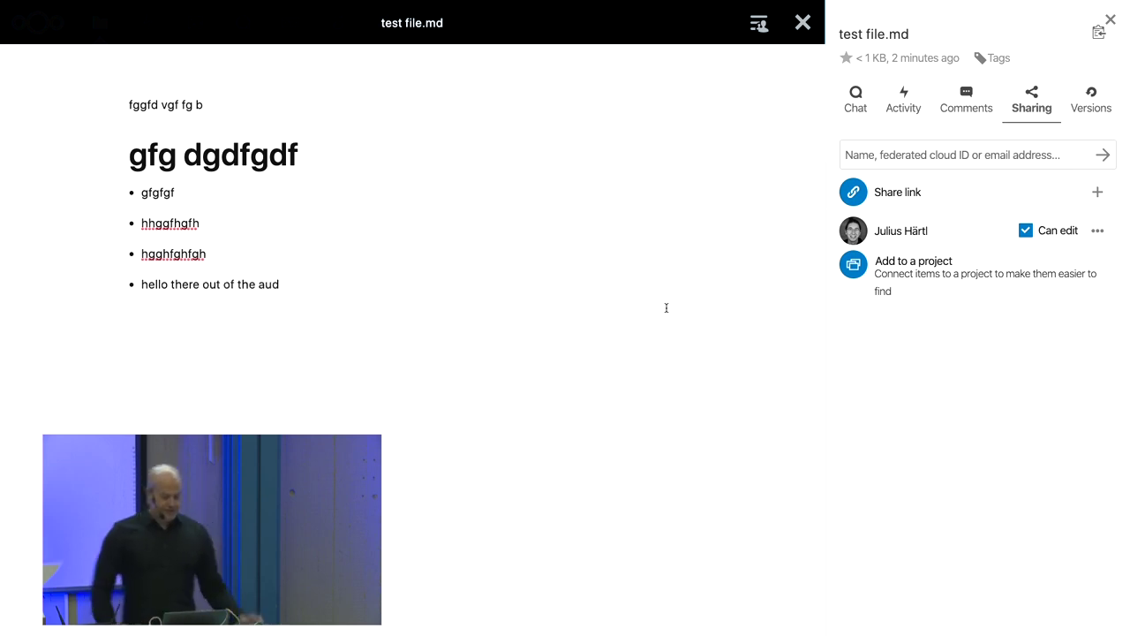
text(ience)
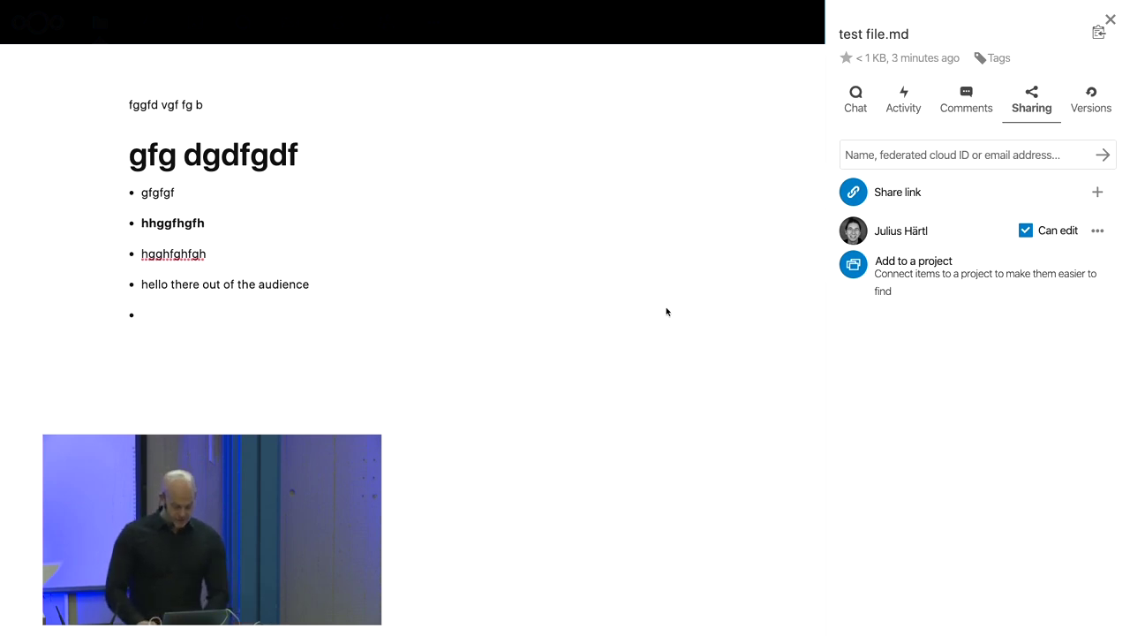
text(hfgh hhfg)
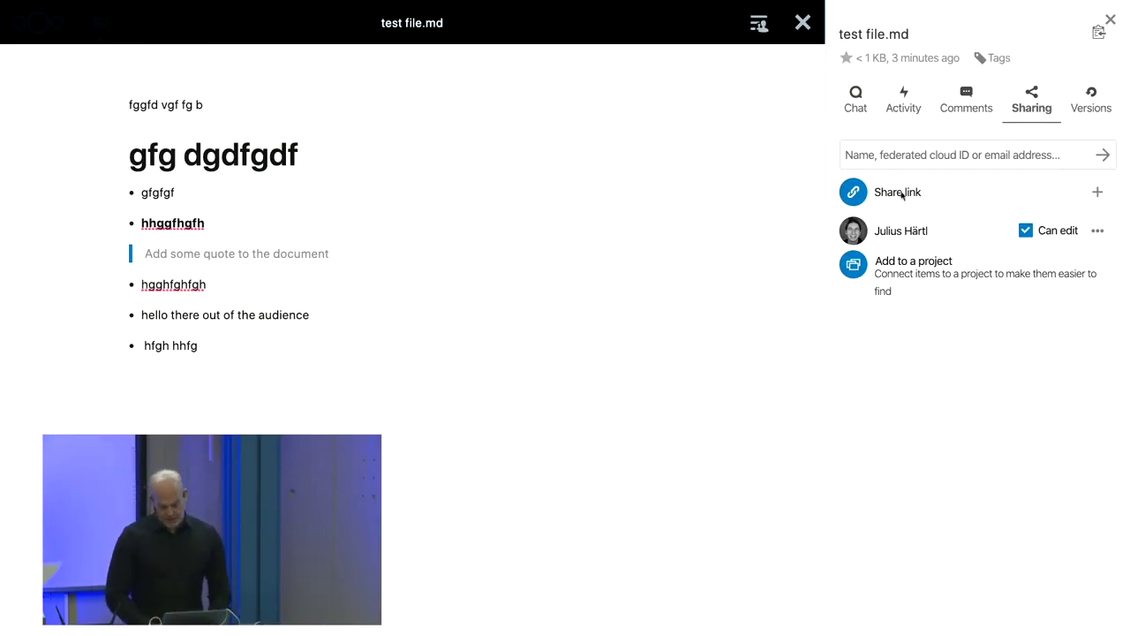
Step: Open the file's Chat tab in the sidebar and send a greeting to the collaborator
click(855, 100)
text(hu julius)
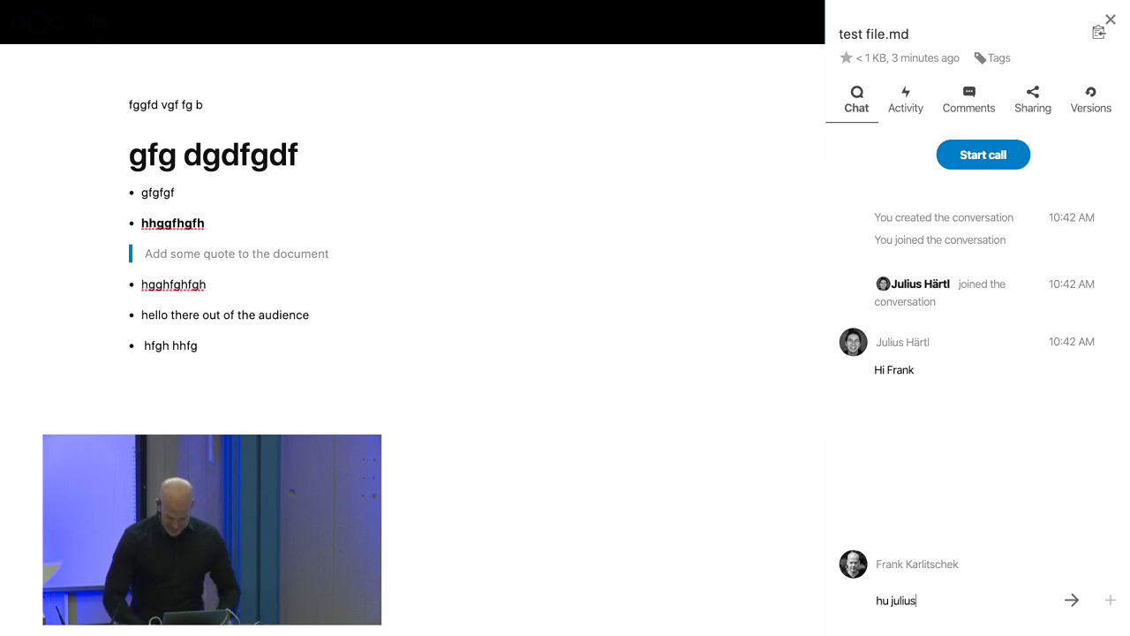
key(Return)
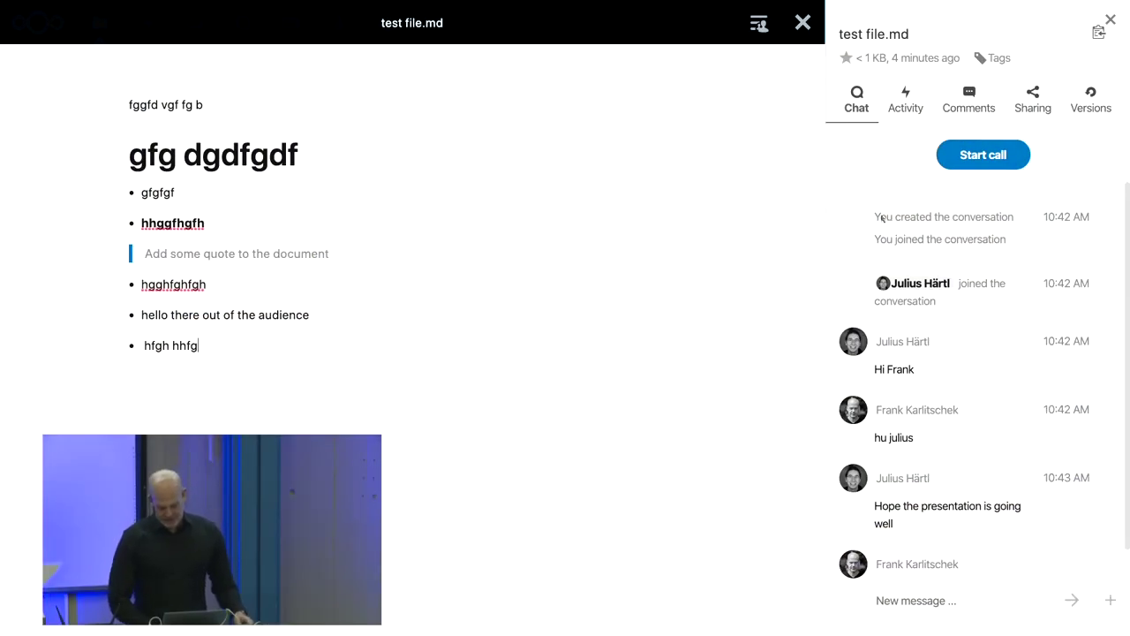
Step: Start a video call from the file's chat conversation beside the document
click(986, 157)
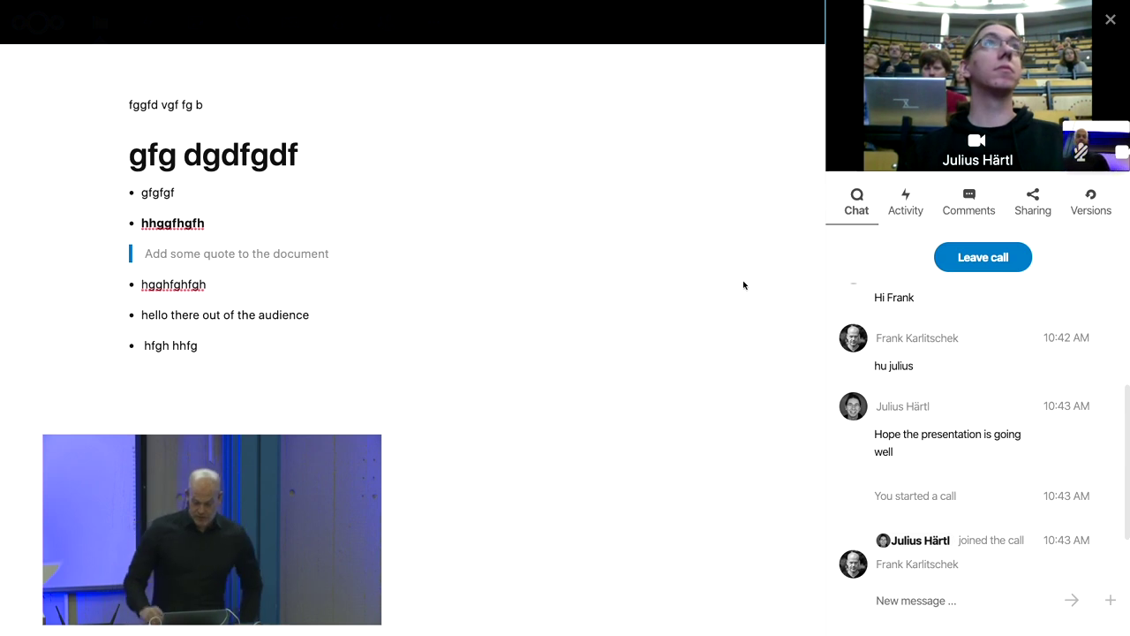
Step: Close the details sidebar and the document to return to the demo folder
click(1109, 20)
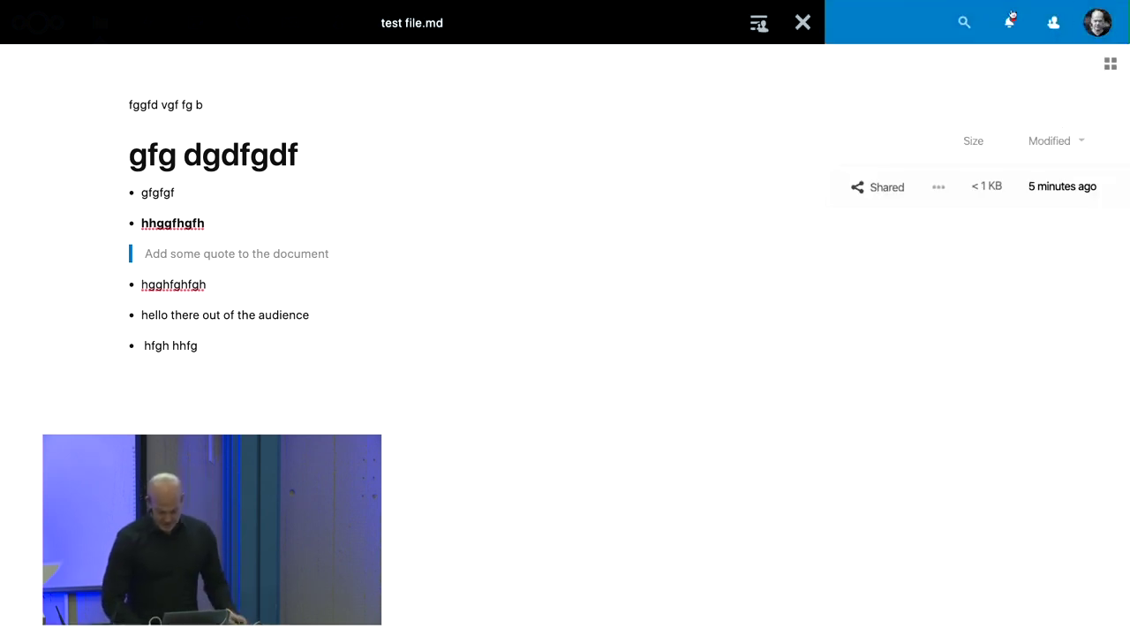
click(802, 22)
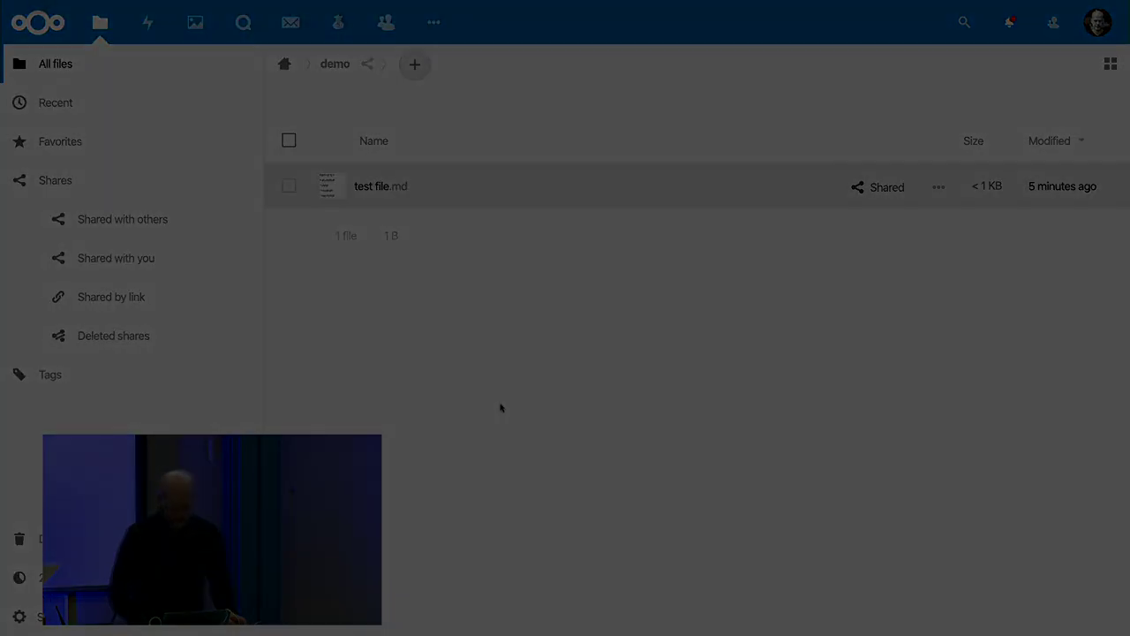